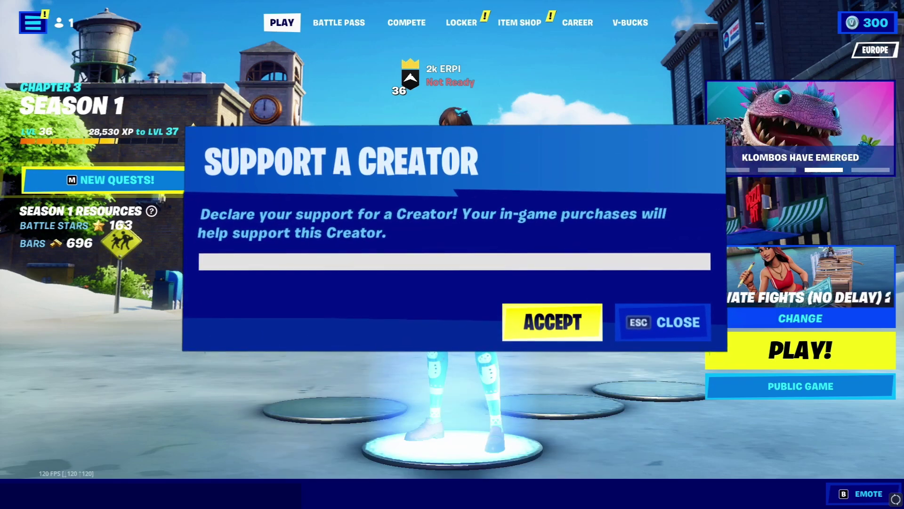
Enter the creator code in the Support a Creator field and accept it
{"action": "type", "text": "YOERPI"}
{"action": "left_click", "coordinate": [552, 322]}
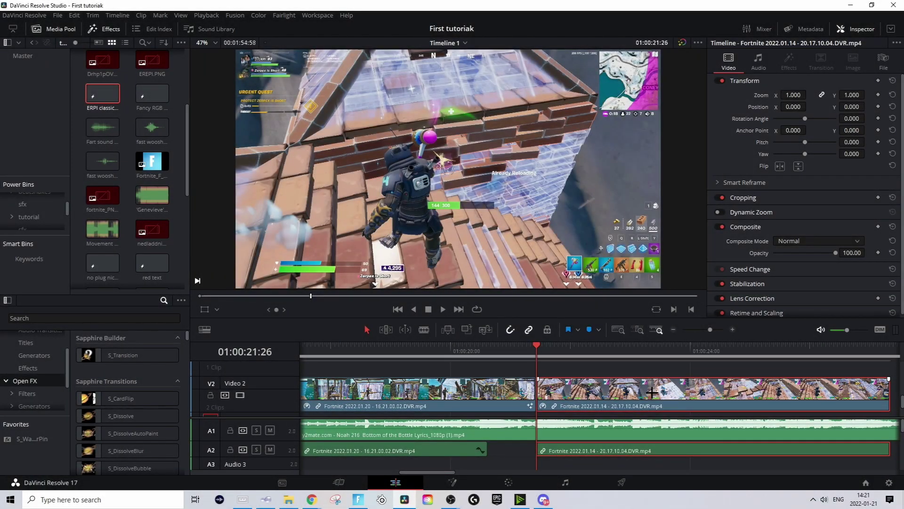
{"action": "left_click", "coordinate": [607, 369]}
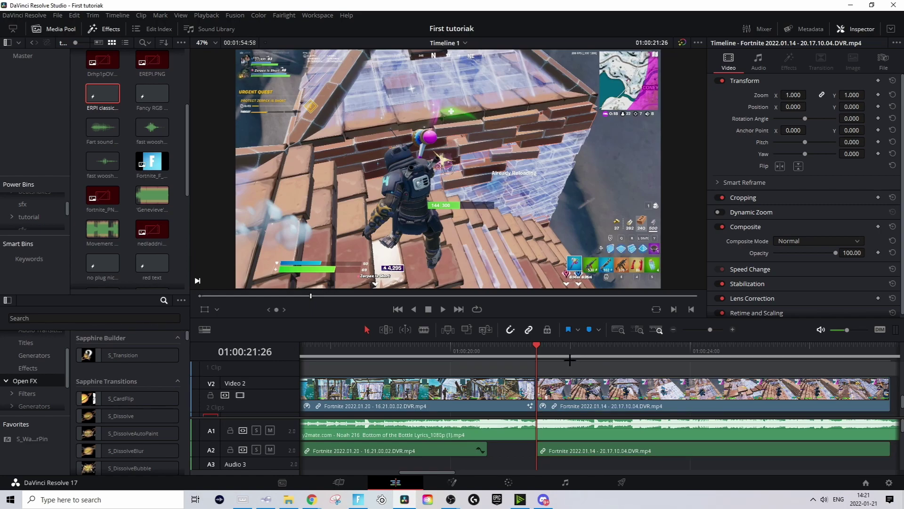
{"action": "scroll", "coordinate": [569, 360], "scroll_direction": "down", "scroll_amount": 3}
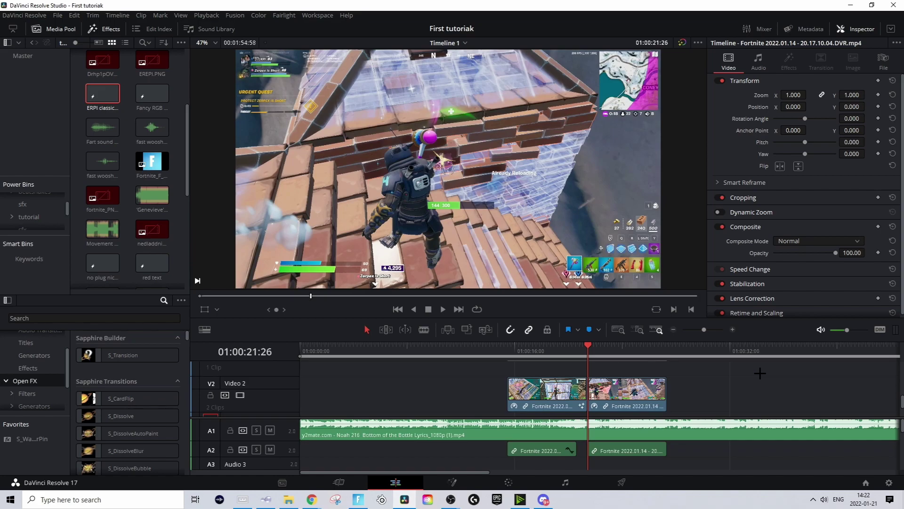
{"action": "left_click", "coordinate": [288, 499]}
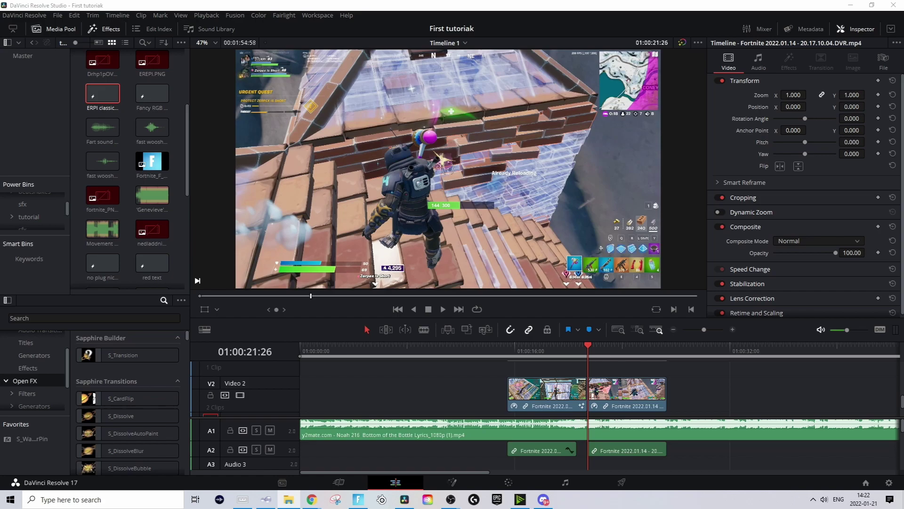
Drop map transision.mov onto a new V3 track at the playhead and save the project
{"action": "left_click_drag", "start_coordinate": [471, 348], "coordinate": [597, 388]}
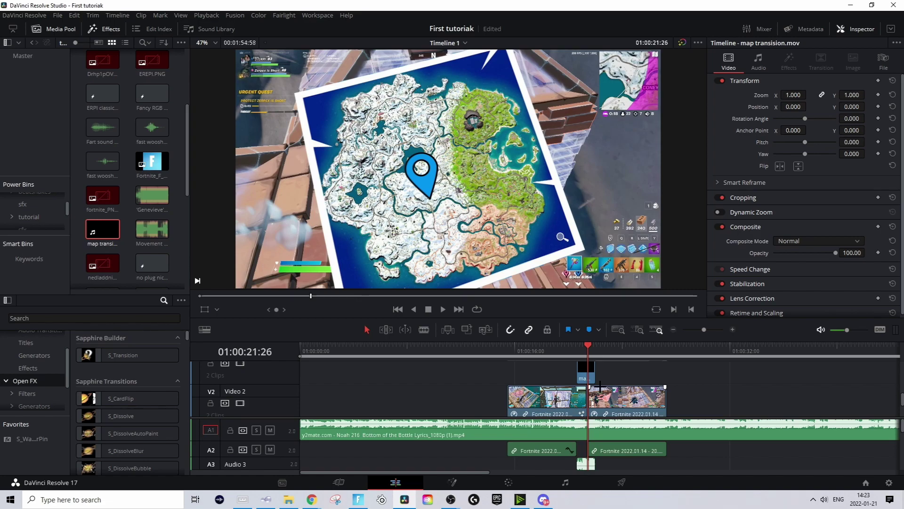
{"action": "scroll", "coordinate": [598, 420], "scroll_direction": "up", "scroll_amount": 2}
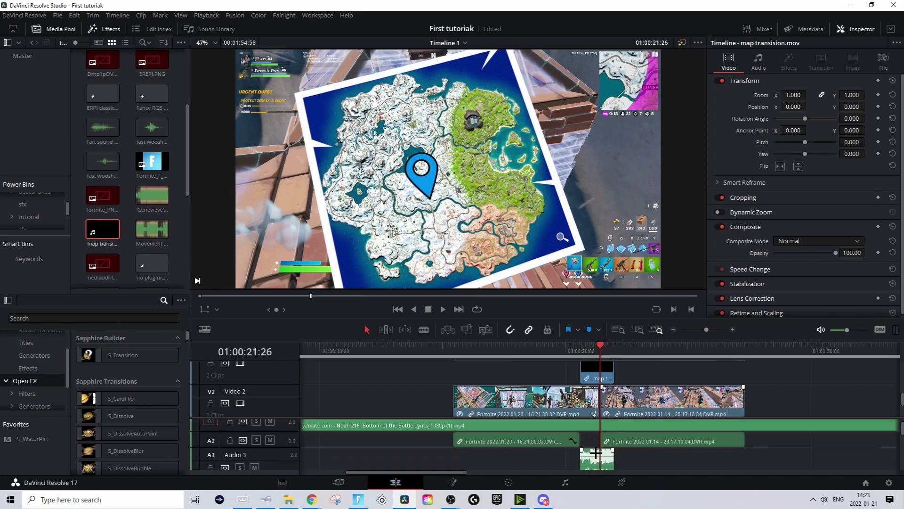
{"action": "scroll", "coordinate": [654, 449], "scroll_direction": "down", "scroll_amount": 1}
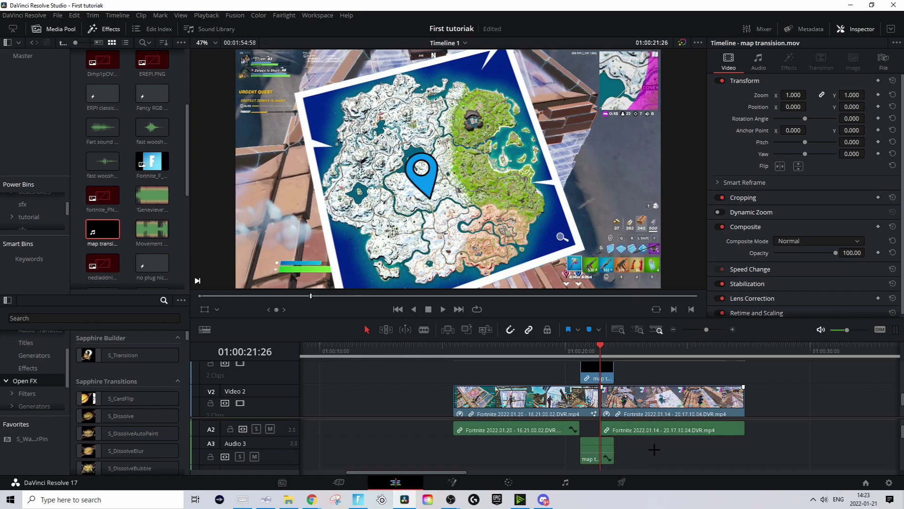
{"action": "key", "text": "ctrl+s"}
{"action": "scroll", "coordinate": [629, 378], "scroll_direction": "up", "scroll_amount": 2}
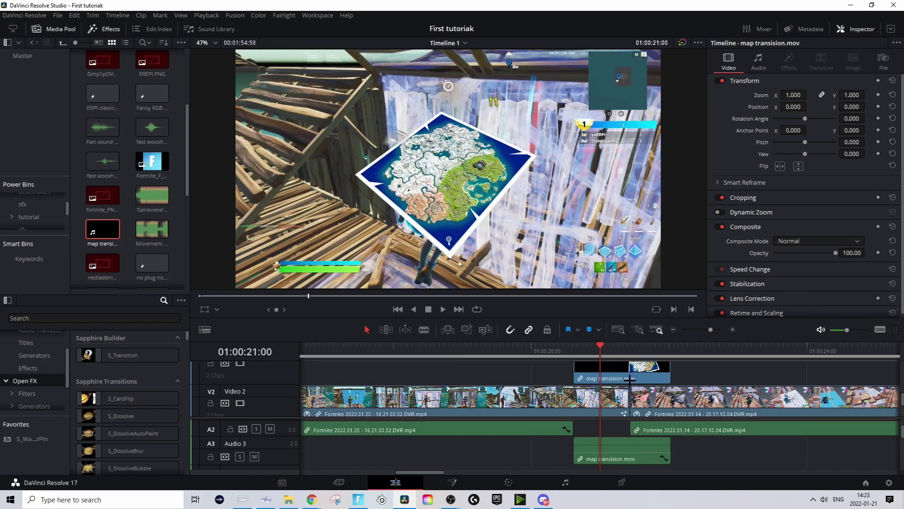
Preview the map overlay frame by frame, then shift it two frames later onto the cut marker
{"action": "left_click", "coordinate": [613, 347]}
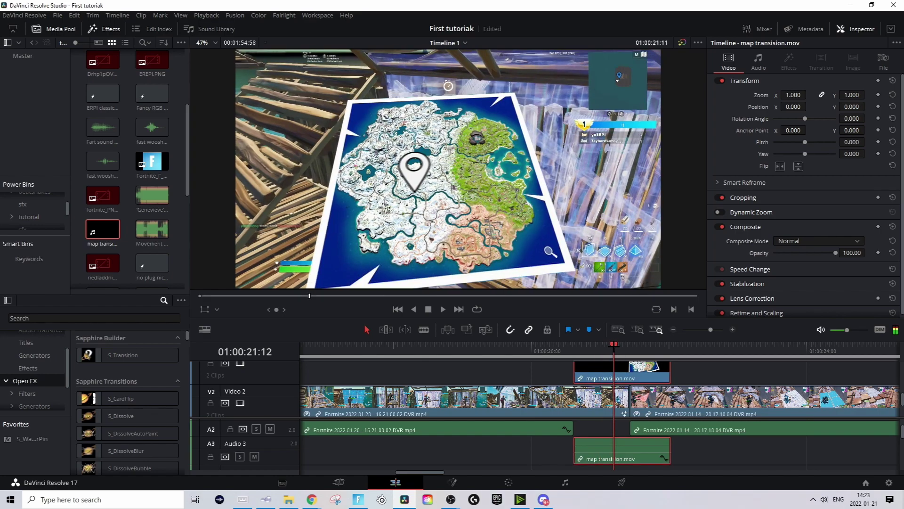
{"action": "key", "text": "space"}
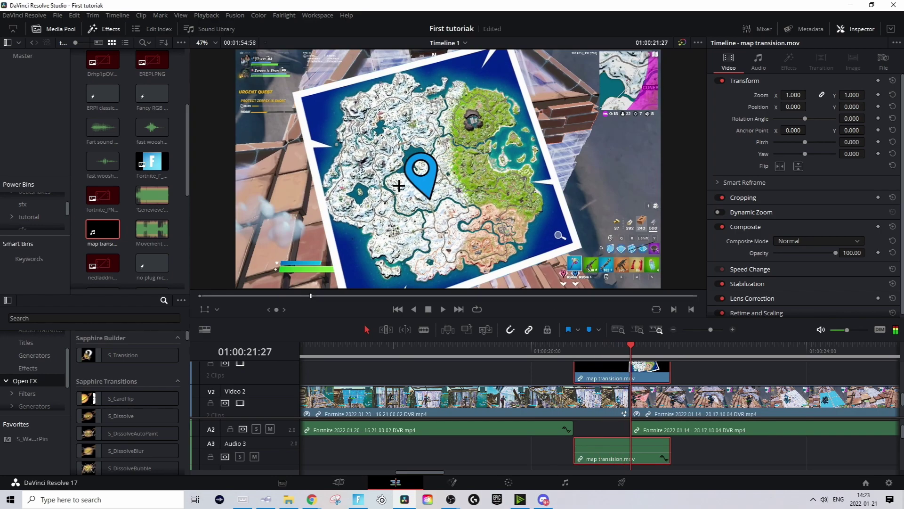
{"action": "key", "text": "Left"}
{"action": "key", "text": "Left"}
{"action": "key", "text": "Left"}
{"action": "key", "text": "Left"}
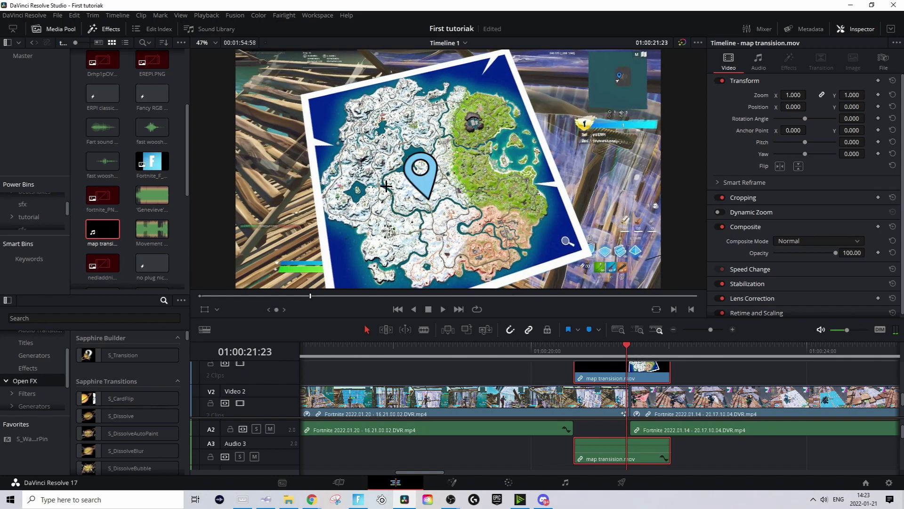
{"action": "key", "text": "Right"}
{"action": "key", "text": "space"}
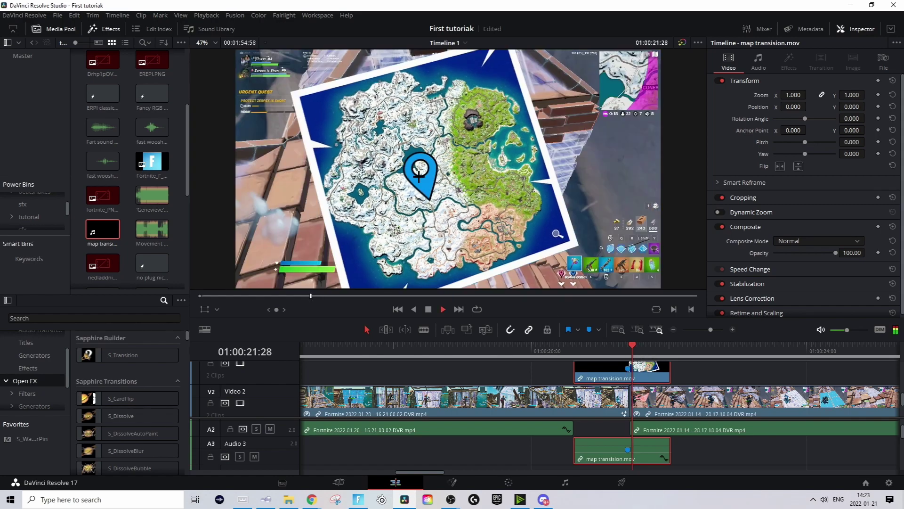
{"action": "key", "text": "space"}
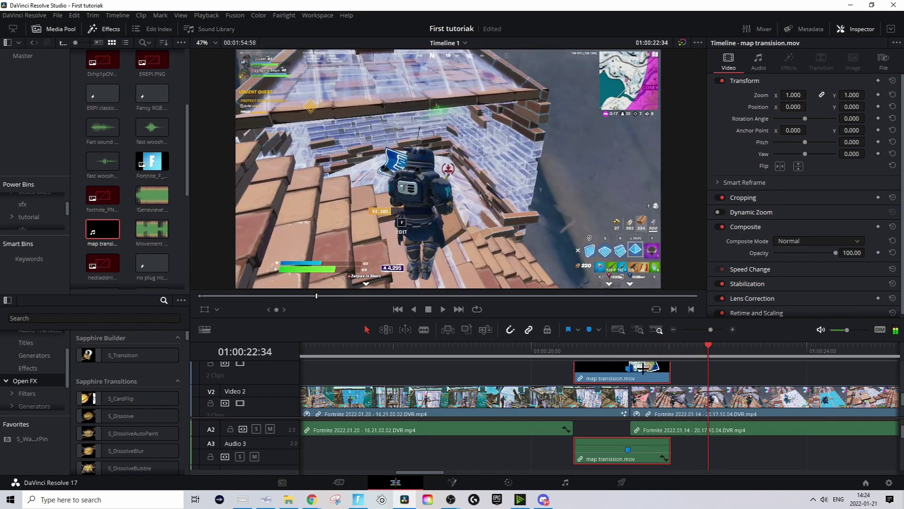
{"action": "left_click_drag", "start_coordinate": [647, 368], "coordinate": [673, 356]}
{"action": "key", "text": "Up"}
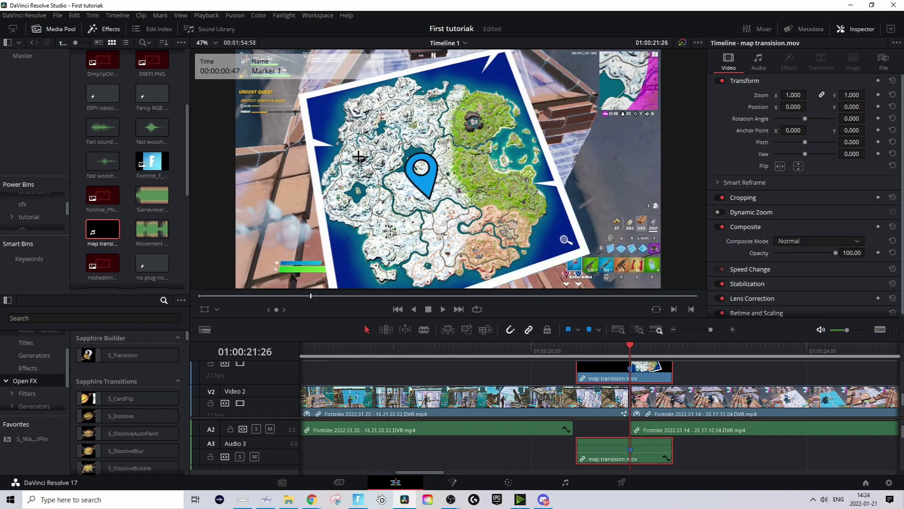
Place an Adjustment Clip from the Effects list onto V4 starting at the cut
{"action": "scroll", "coordinate": [698, 388], "scroll_direction": "up", "scroll_amount": 2}
{"action": "left_click", "coordinate": [698, 389]}
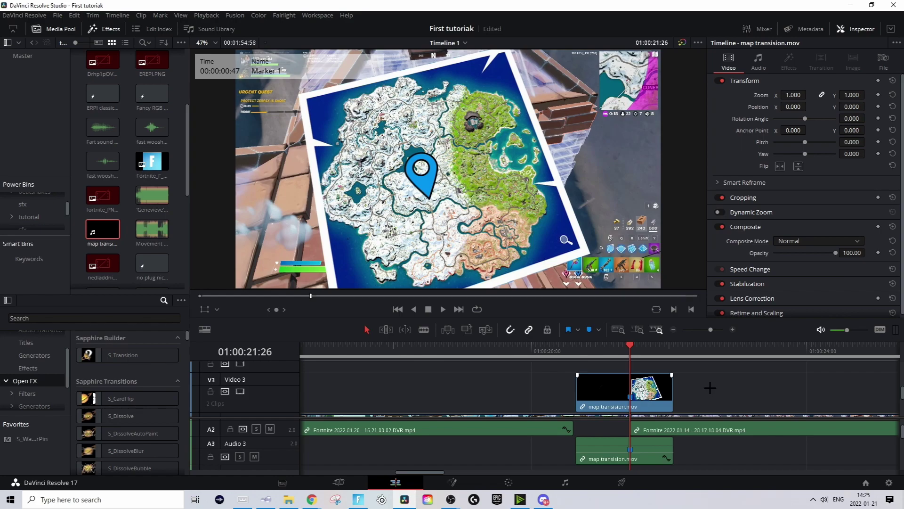
{"action": "scroll", "coordinate": [706, 393], "scroll_direction": "up", "scroll_amount": 2}
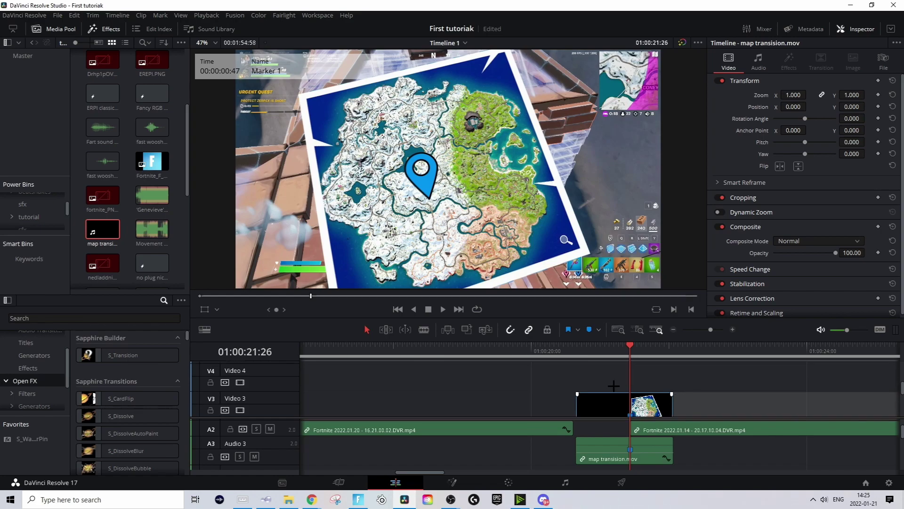
{"action": "left_click", "coordinate": [27, 368]}
{"action": "left_click_drag", "start_coordinate": [108, 356], "coordinate": [633, 391]}
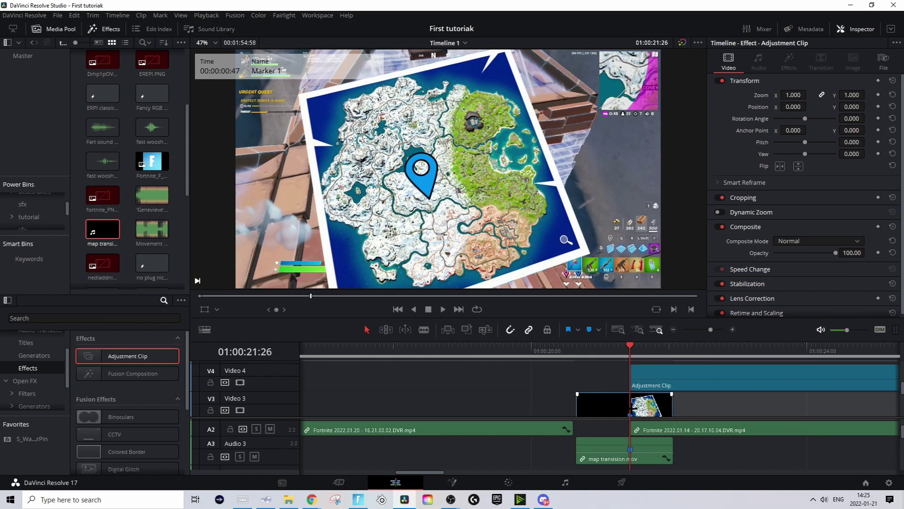
{"action": "scroll", "coordinate": [664, 385], "scroll_direction": "up", "scroll_amount": 1}
{"action": "left_click", "coordinate": [664, 385]}
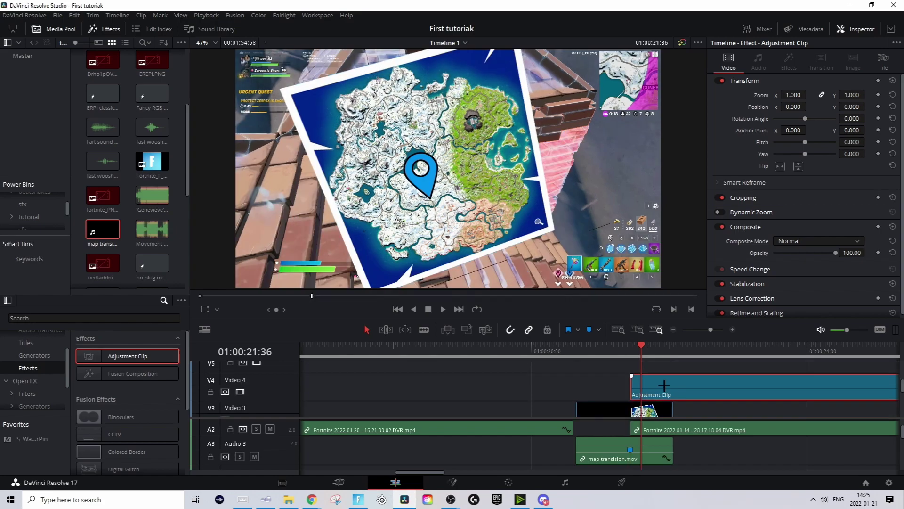
{"action": "left_click", "coordinate": [630, 350]}
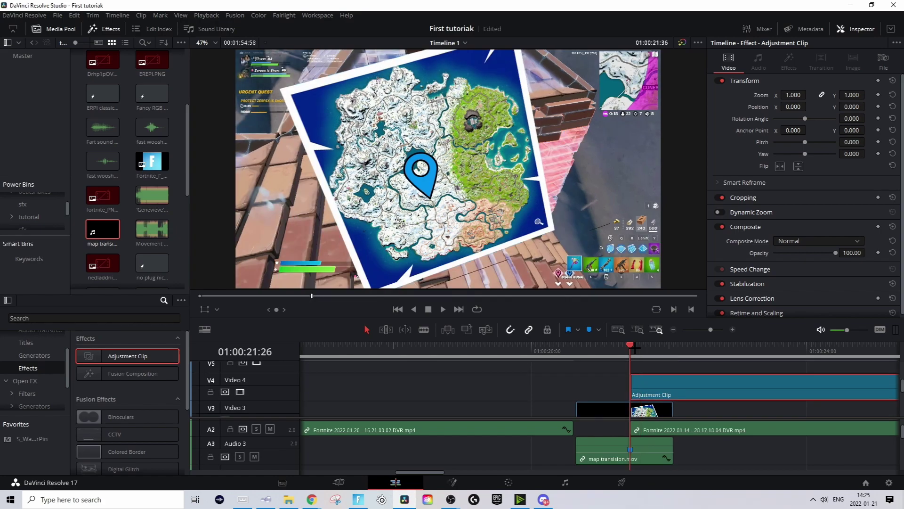
In Fusion, import the saved shake .setting node chain and connect S_HueSatBright1 to MediaOut1
{"action": "left_click", "coordinate": [452, 481]}
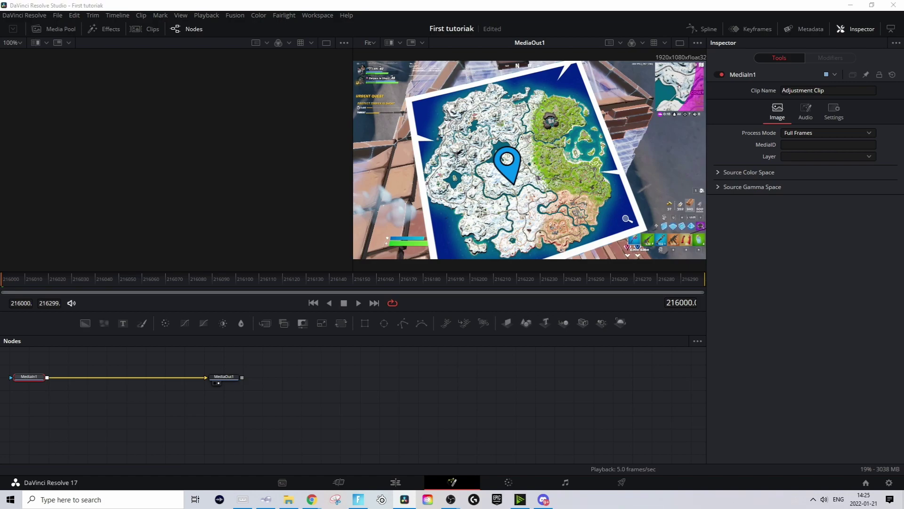
{"action": "left_click_drag", "start_coordinate": [285, 420], "coordinate": [96, 392]}
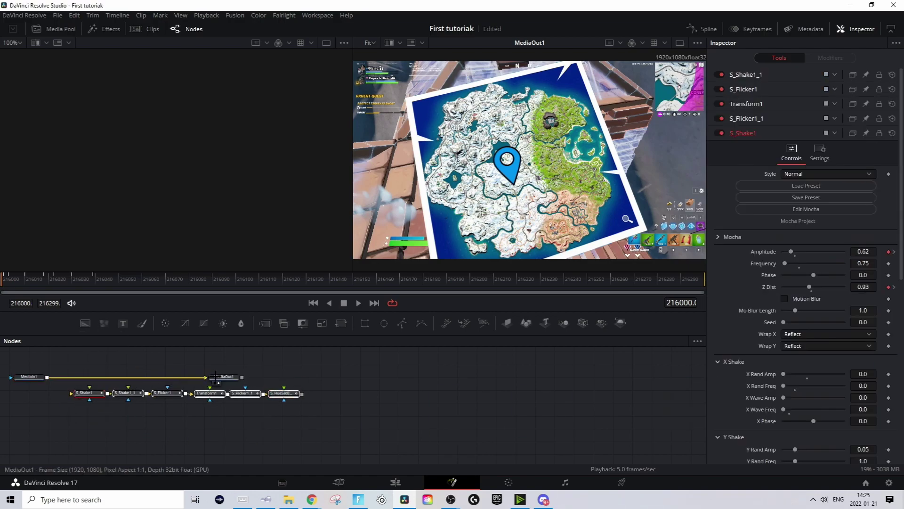
{"action": "left_click_drag", "start_coordinate": [224, 377], "coordinate": [390, 396]}
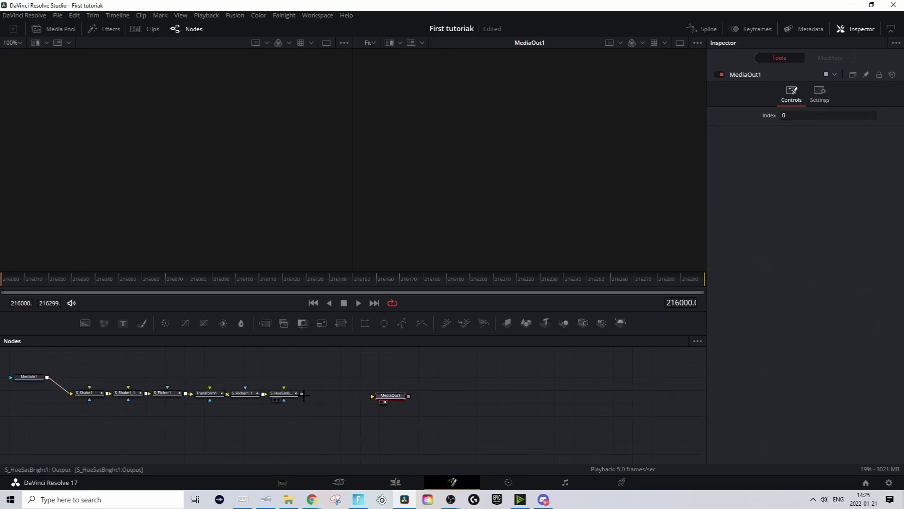
{"action": "left_click_drag", "start_coordinate": [298, 393], "coordinate": [372, 395]}
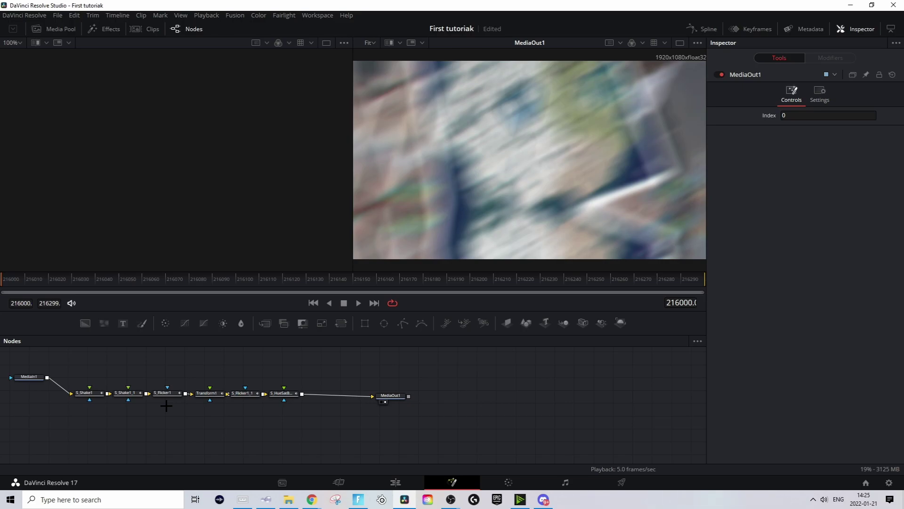
{"action": "mouse_move", "coordinate": [284, 393]}
{"action": "left_mouse_down"}
{"action": "mouse_move", "coordinate": [278, 384]}
{"action": "mouse_move", "coordinate": [295, 380]}
{"action": "mouse_move", "coordinate": [288, 389]}
{"action": "left_mouse_up"}
Back on the Edit page, enable Render Cache Color Output for the Adjustment Clip
{"action": "left_click", "coordinate": [395, 482]}
{"action": "right_click", "coordinate": [679, 386]}
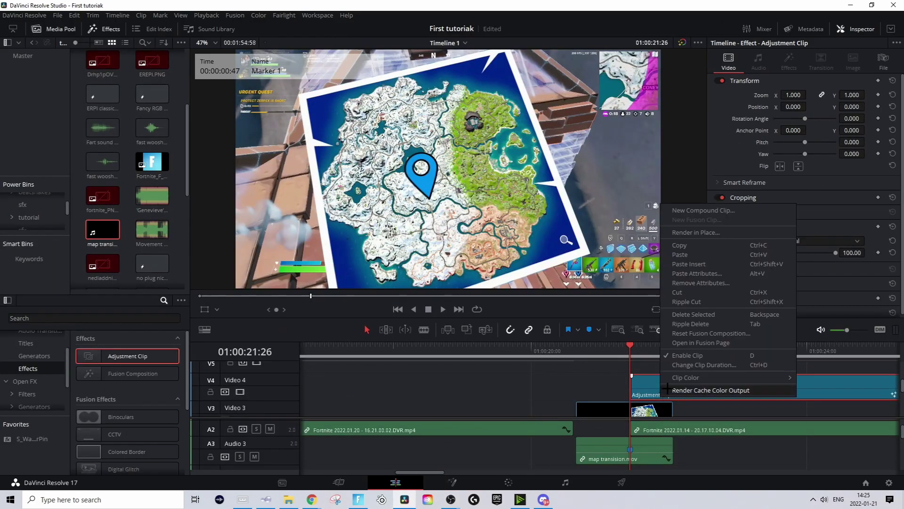
{"action": "left_click", "coordinate": [723, 391]}
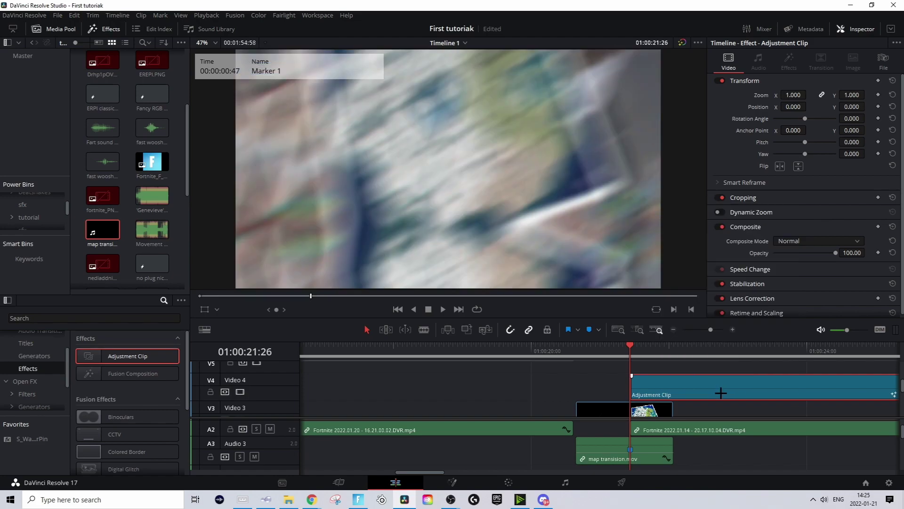
Play the timeline from just before the cut to preview the overlay with shake
{"action": "left_click", "coordinate": [465, 345]}
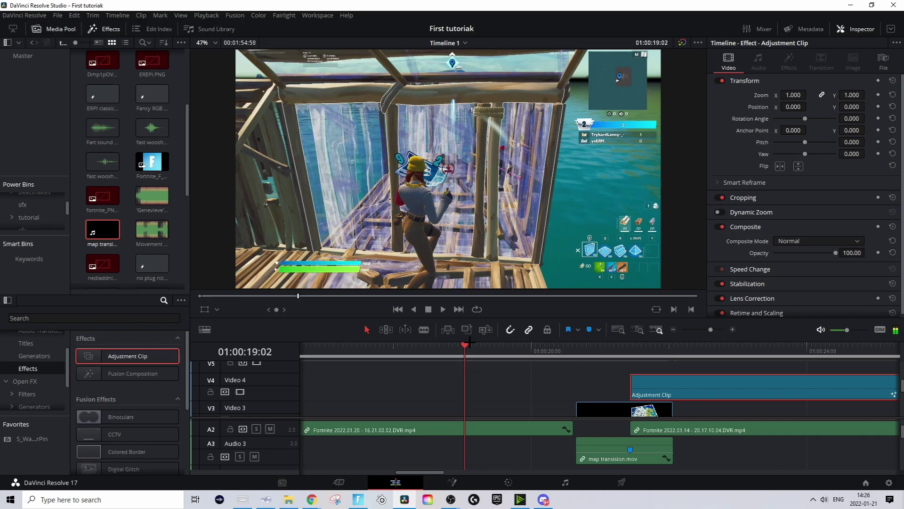
{"action": "key", "text": "space"}
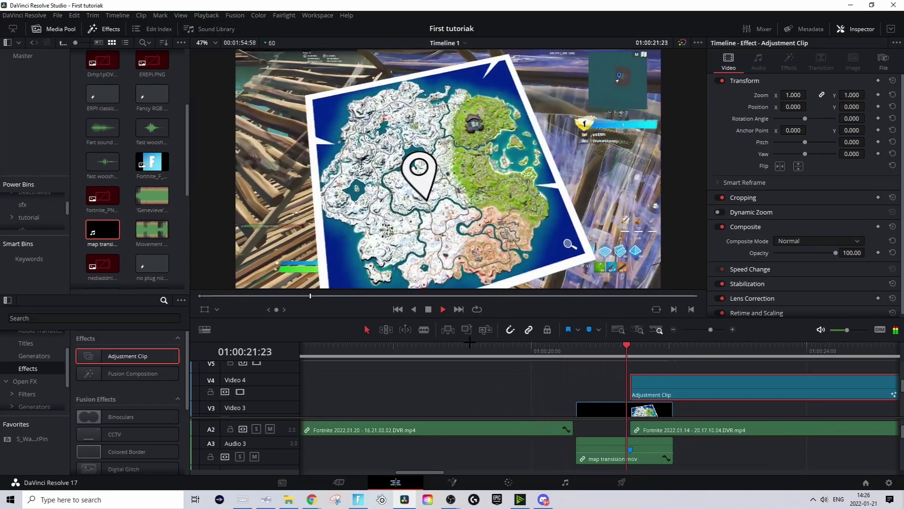
{"action": "key", "text": "space"}
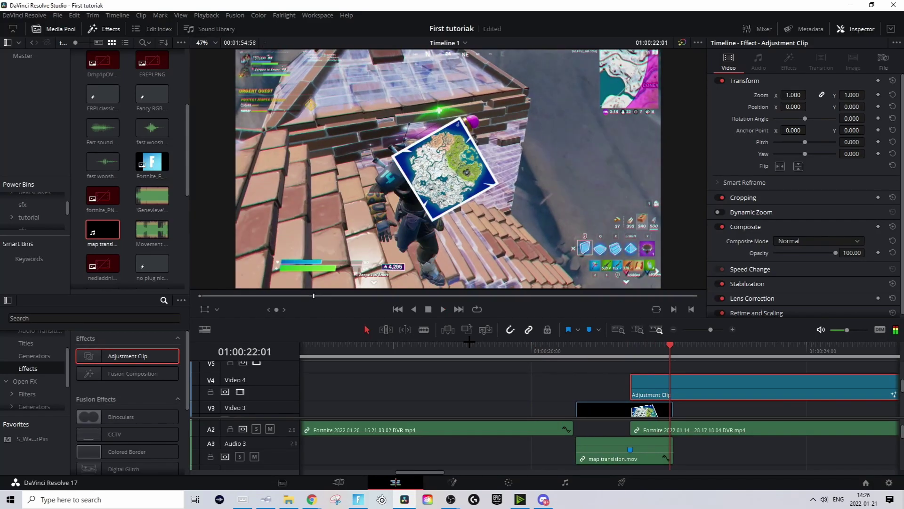